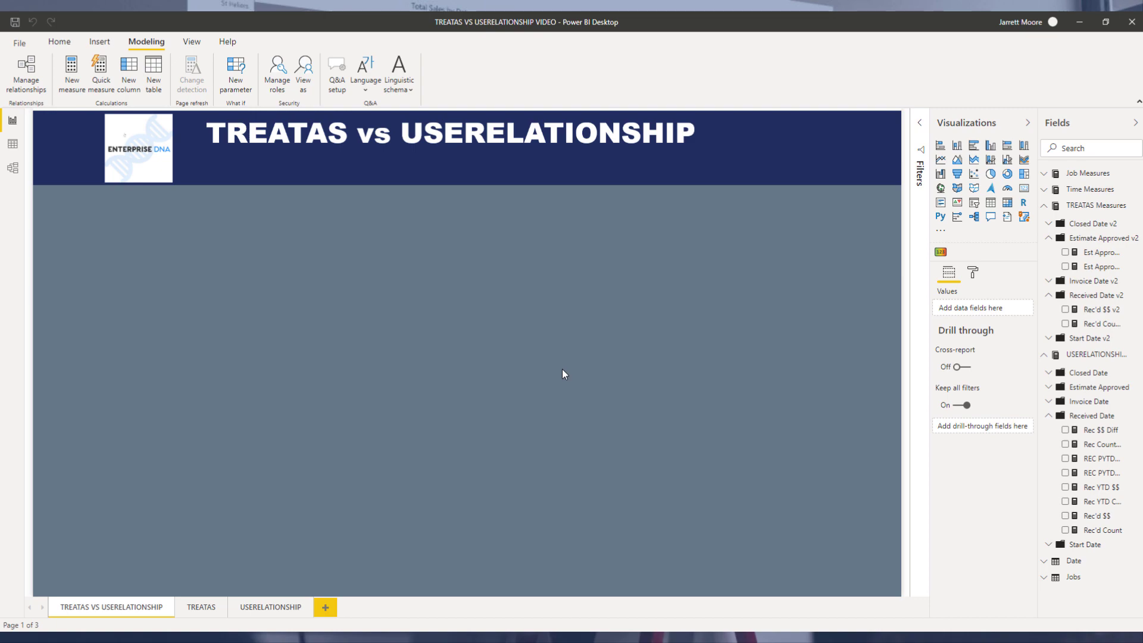
# Read the forum thread on two fact tables sharing one dates table, then bring up the TREATAS guide
pyautogui.hotkey('alt', 'Tab')
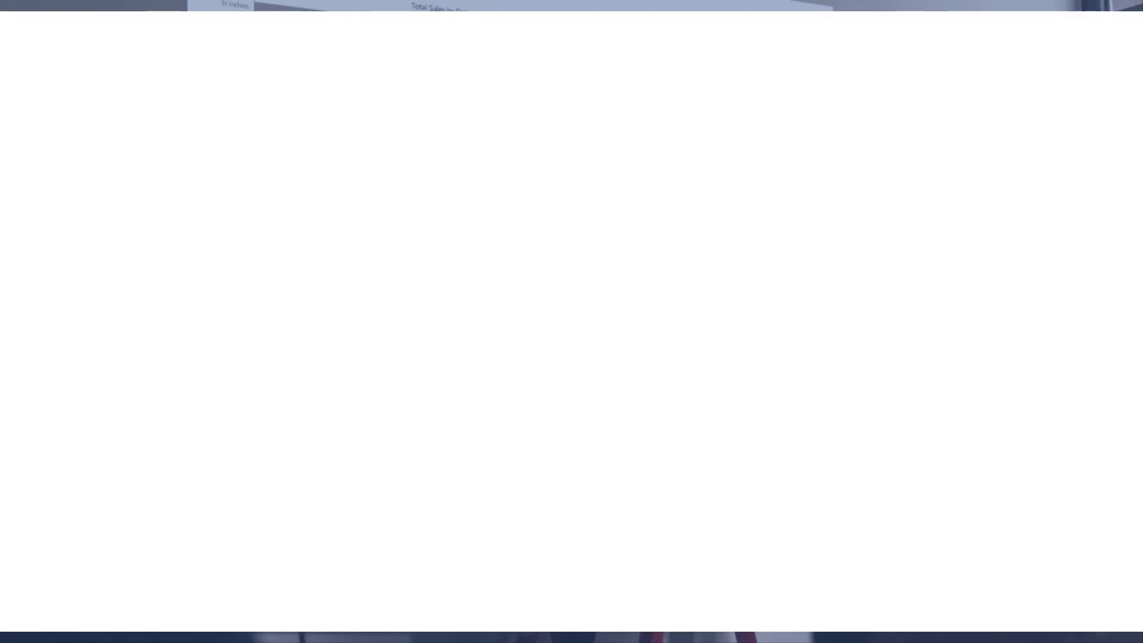
pyautogui.click(241, 24)
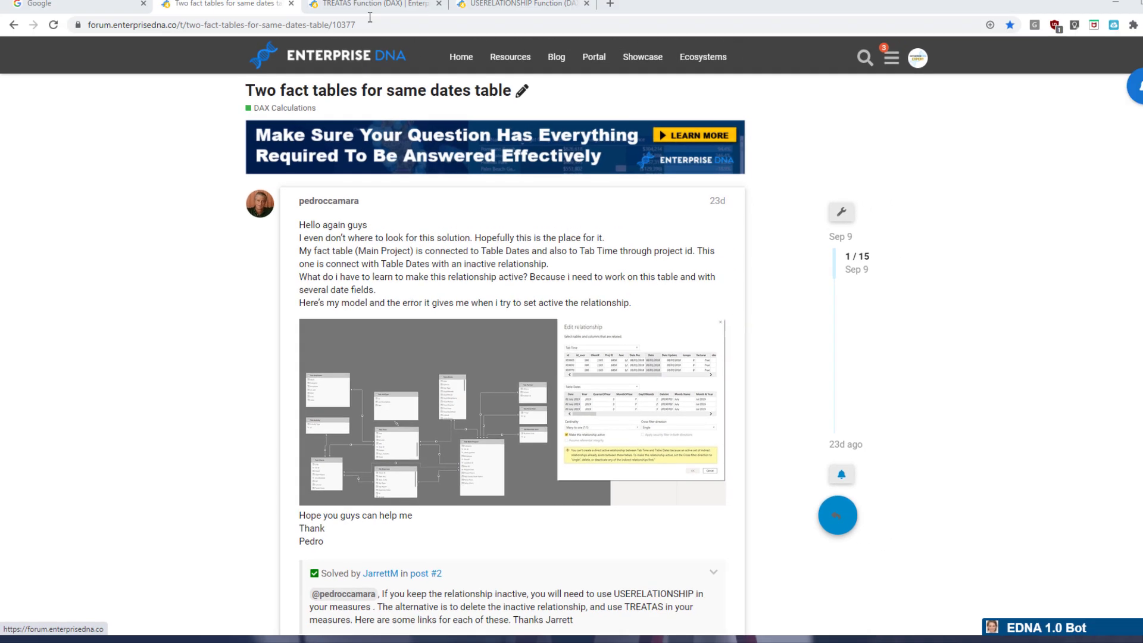
pyautogui.click(369, 4)
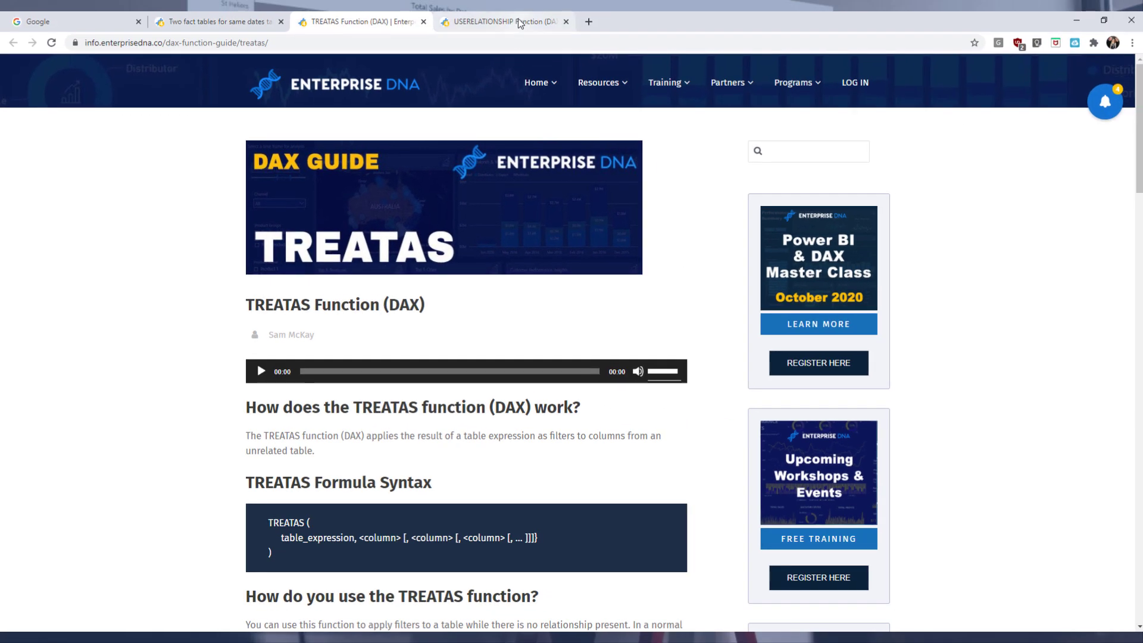
# Bring up the Enterprise DNA guide page for the USERELATIONSHIP DAX function
pyautogui.click(519, 23)
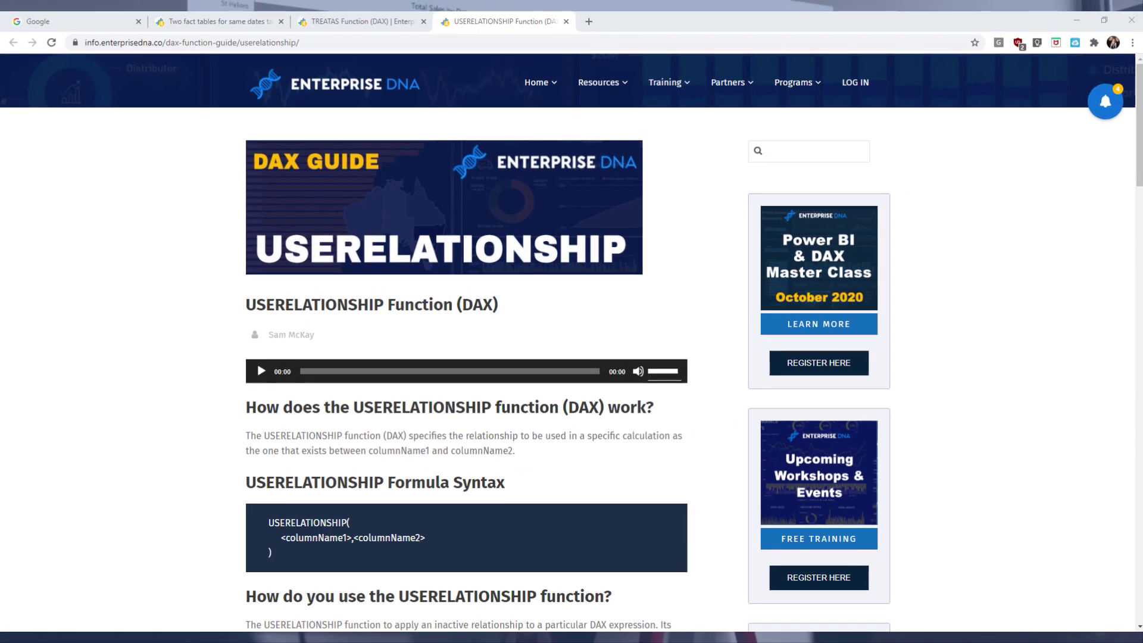
# Back in the report, collapse the TREATAS Measures and USERELATIONSHIP Measures tables in the Fields pane
pyautogui.moveTo(628, 639)
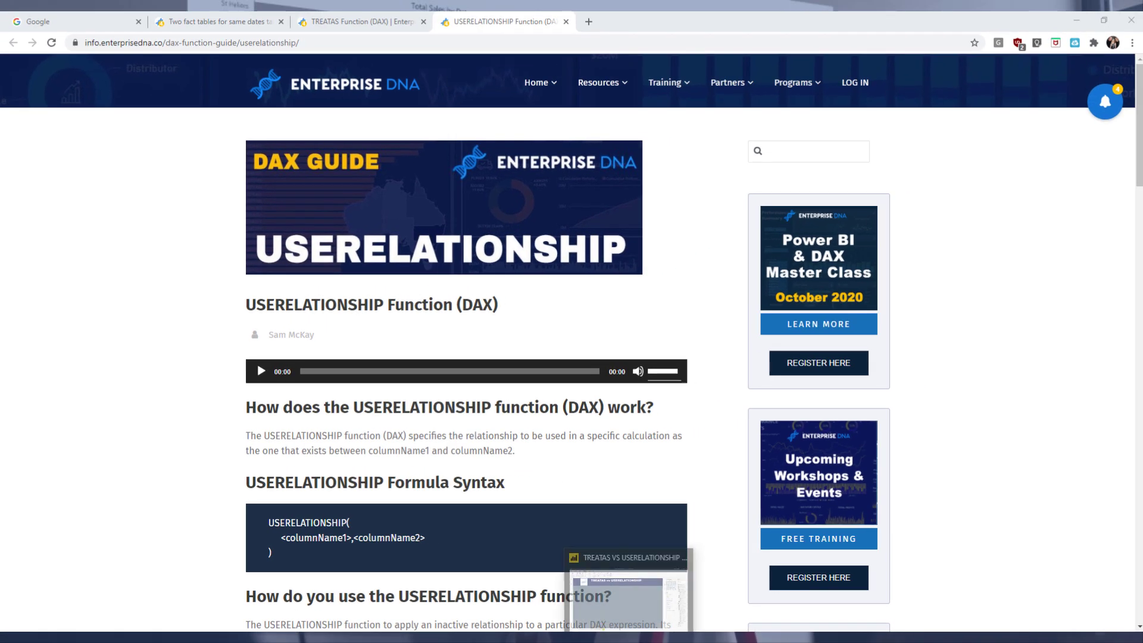
pyautogui.click(619, 592)
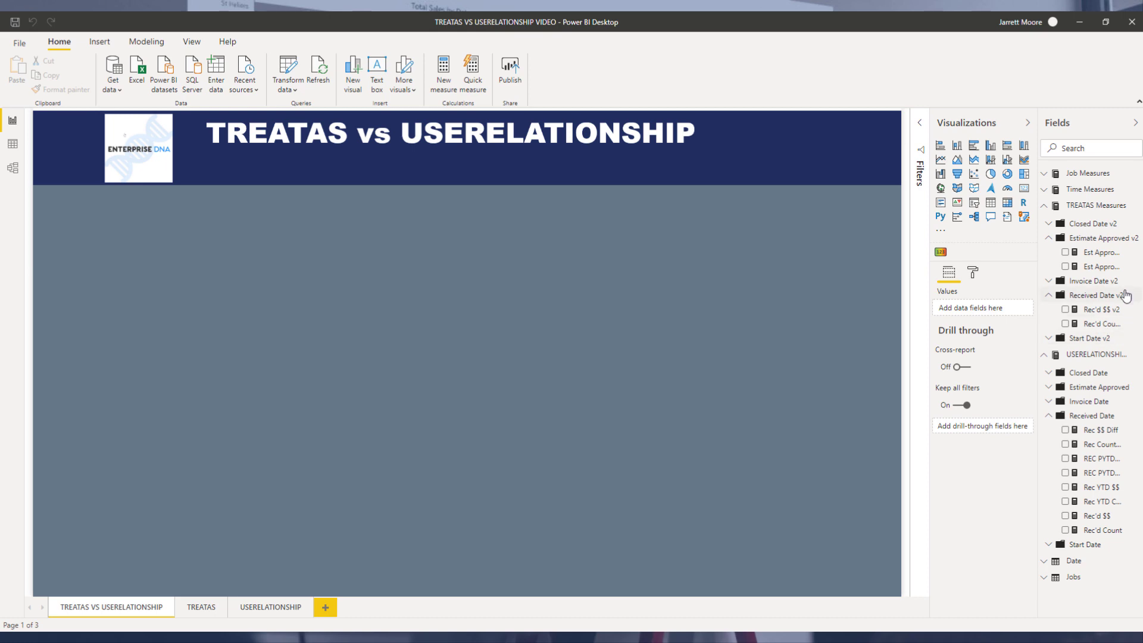
pyautogui.click(1048, 206)
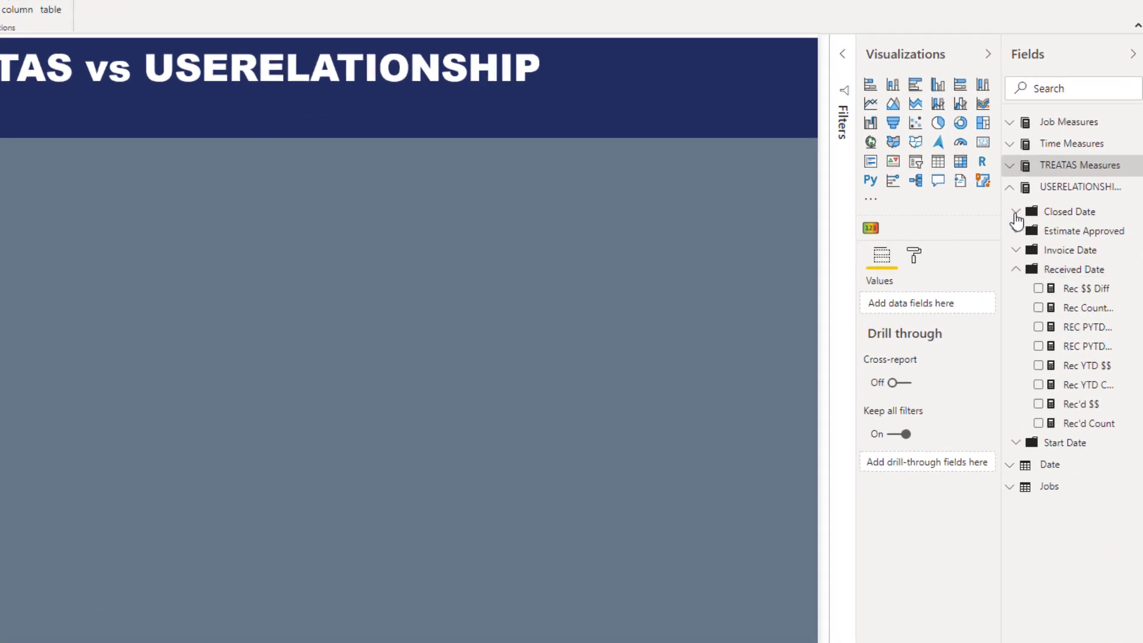
pyautogui.click(1012, 190)
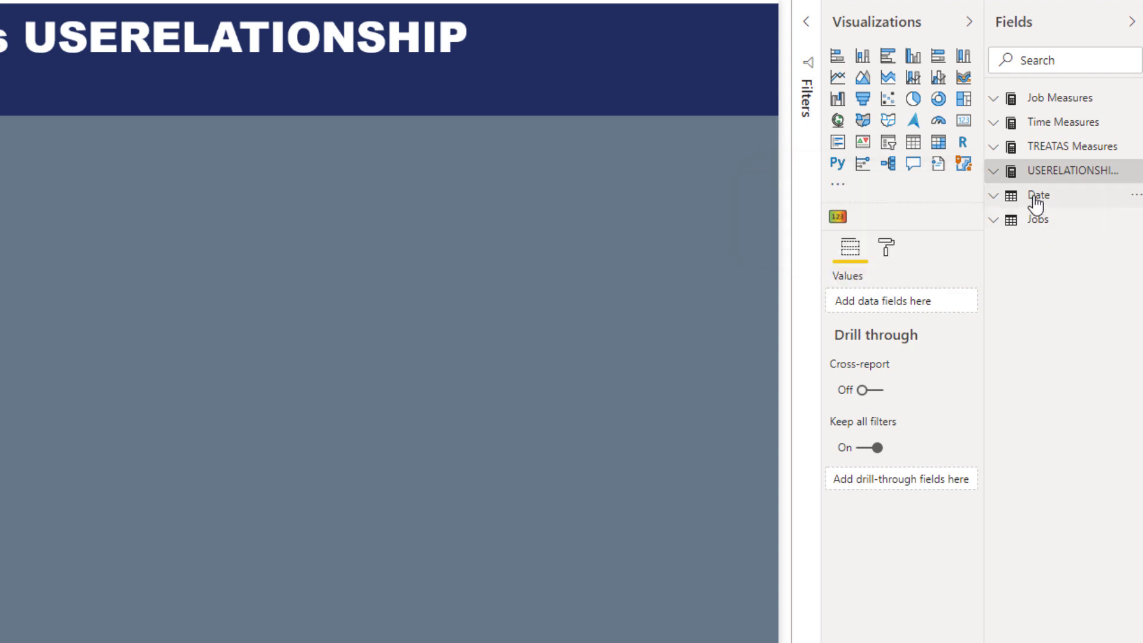
pyautogui.click(1071, 168)
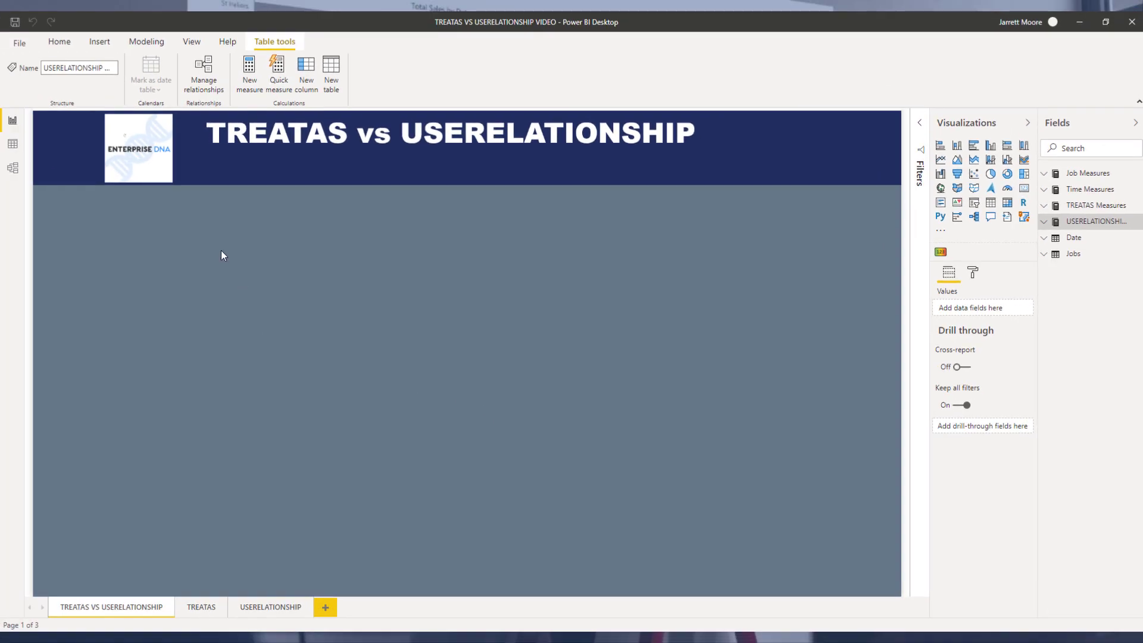
pyautogui.click(13, 168)
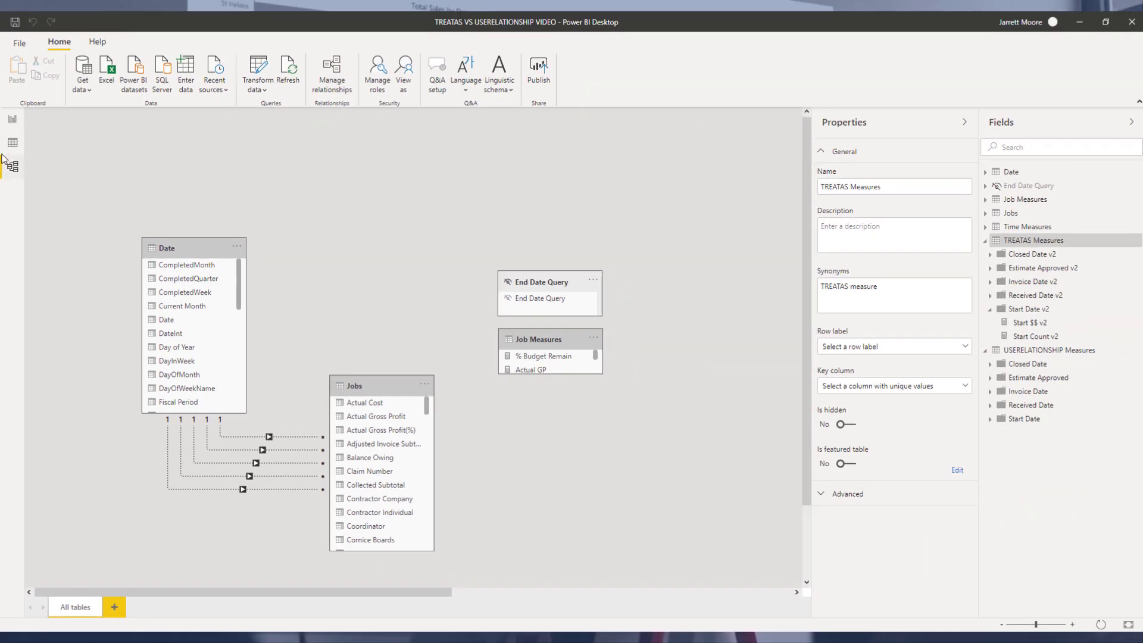
pyautogui.click(13, 122)
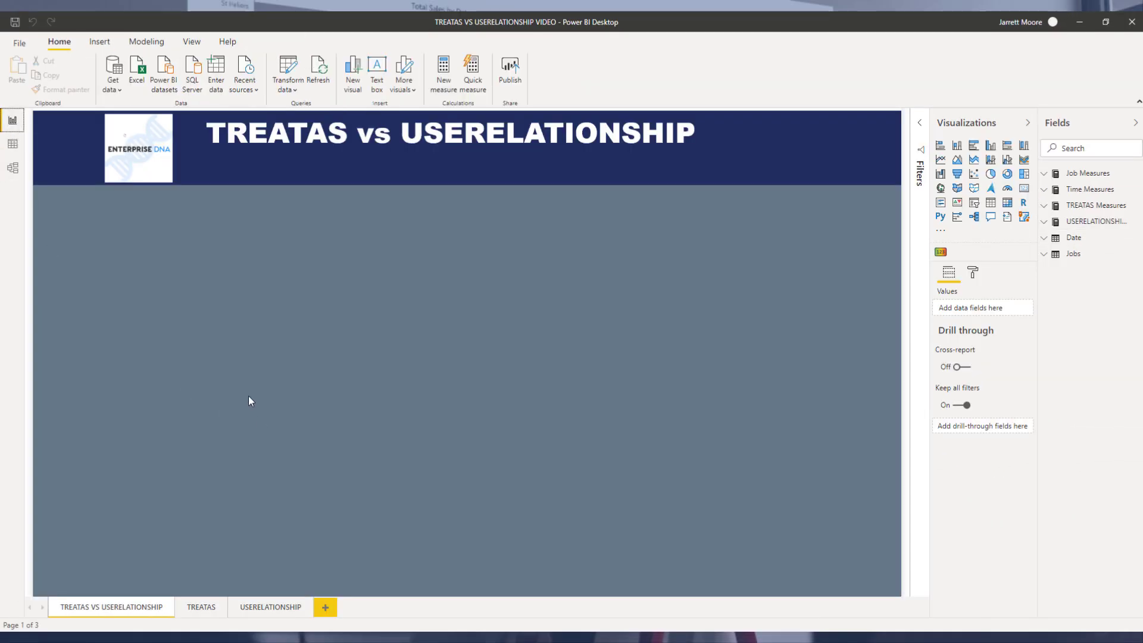
# Show the TREATAS page's five date-totals tables and expand TREATAS Measures to reveal its v2 folders
pyautogui.click(193, 610)
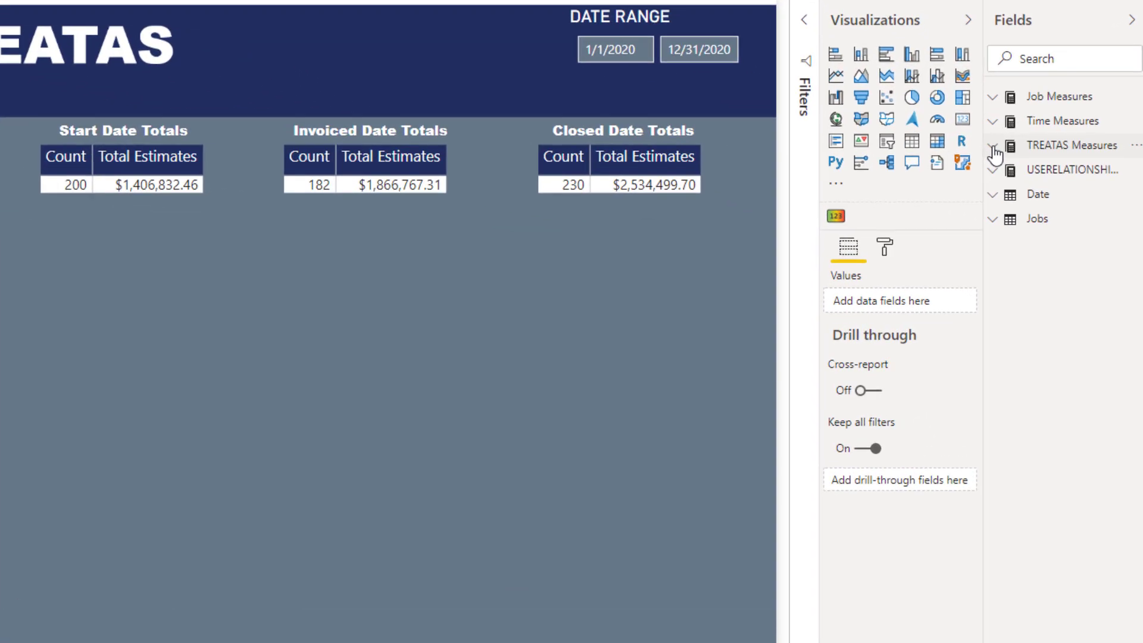
pyautogui.click(993, 146)
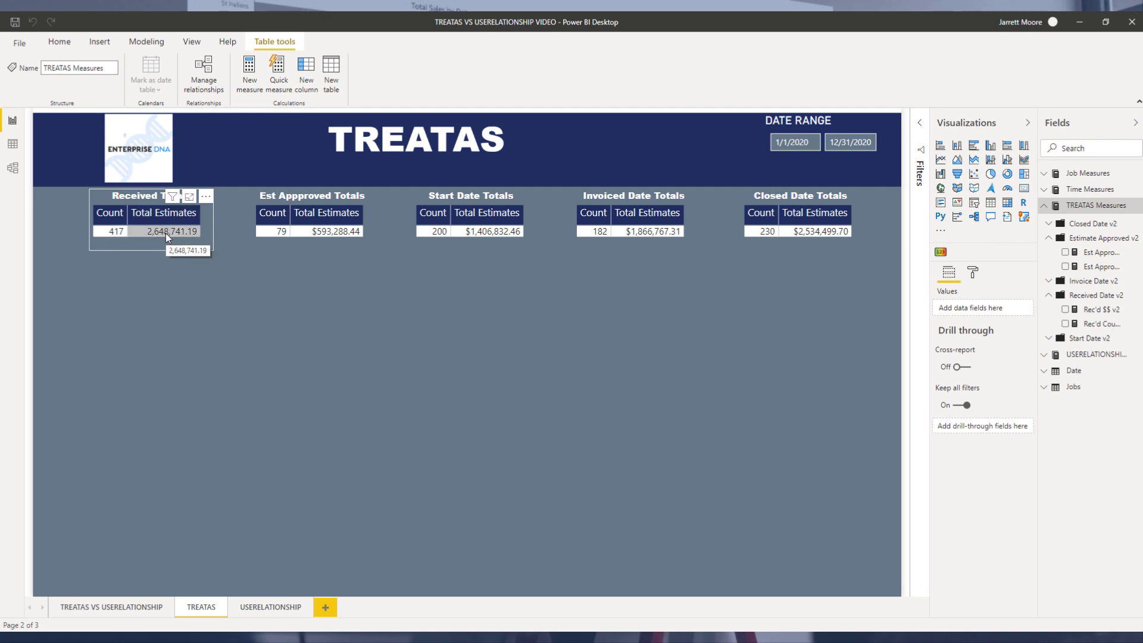
# Inspect the TREATAS formulas of Rec'd Count v2 and Rec'd $$ v2 in the expanded formula bar
pyautogui.click(1096, 324)
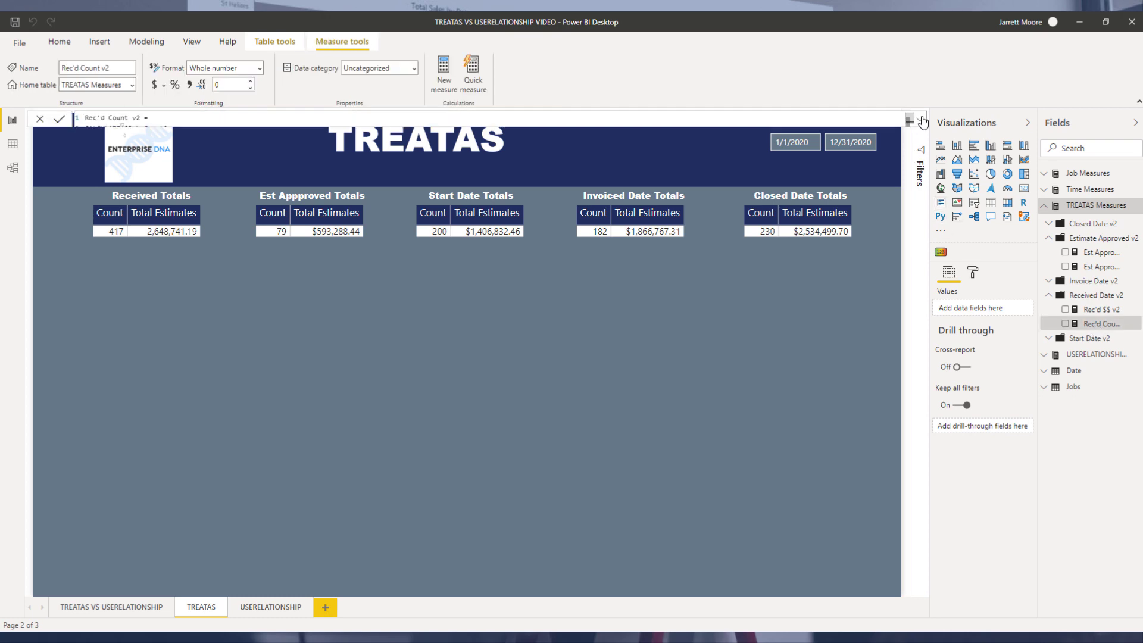
pyautogui.click(922, 121)
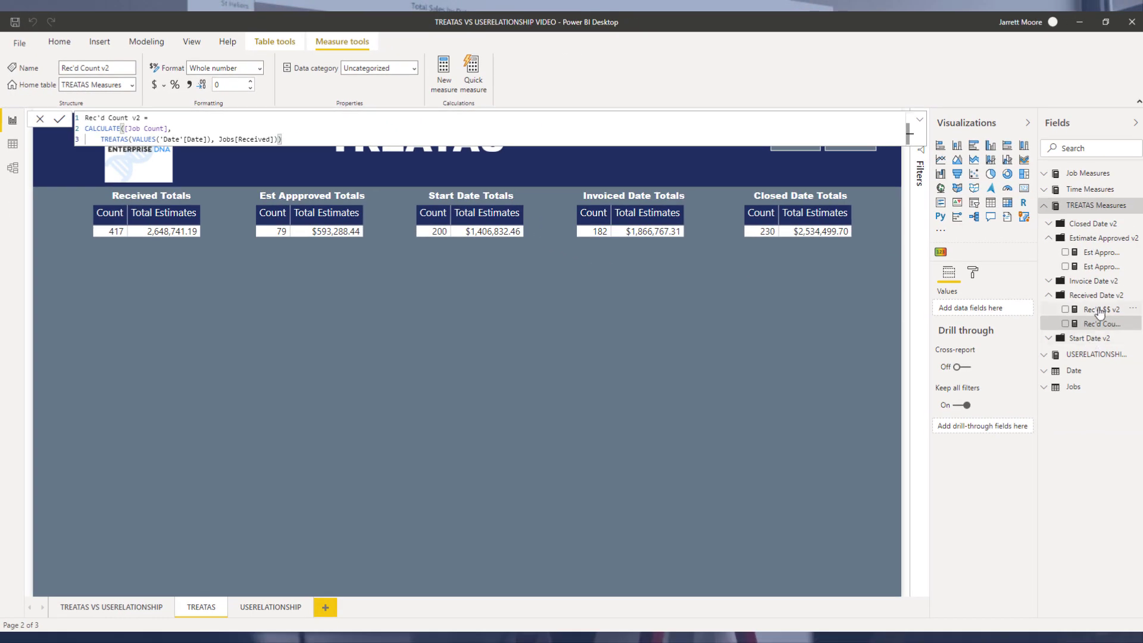
pyautogui.click(1100, 310)
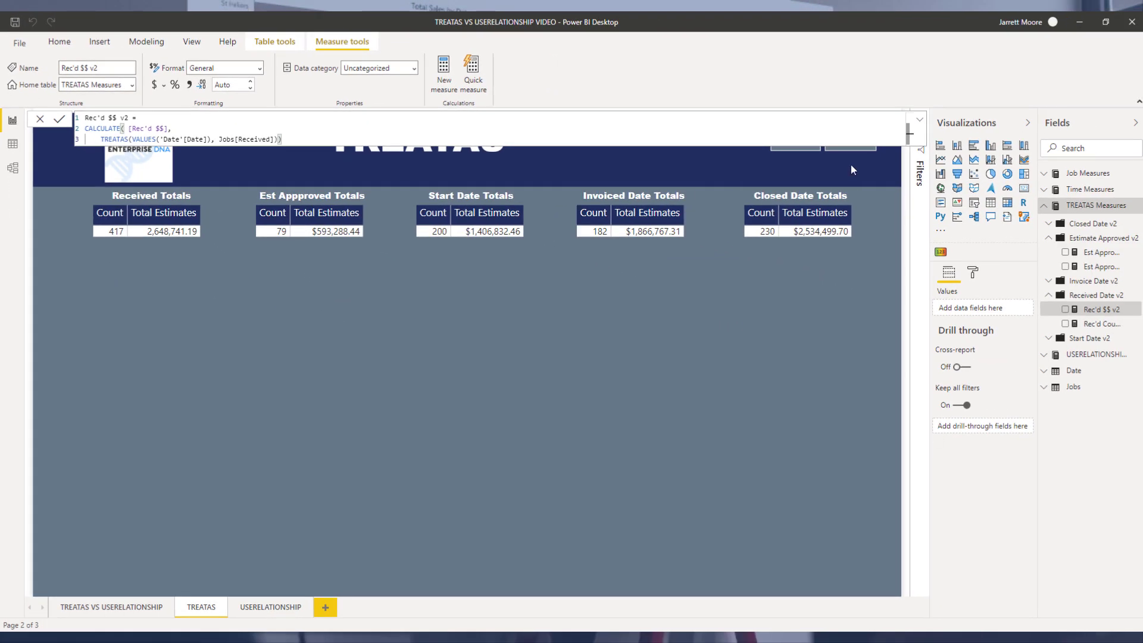
pyautogui.click(920, 119)
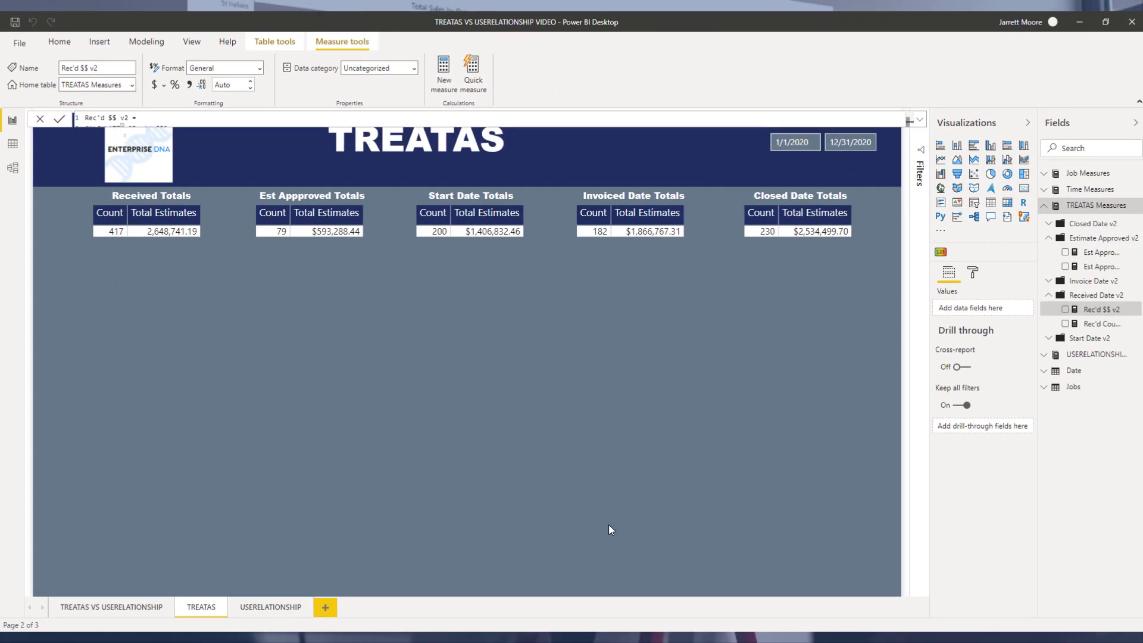
# Switch to the USERELATIONSHIP page and dismiss the Rec'd $$ v2 formula
pyautogui.click(272, 608)
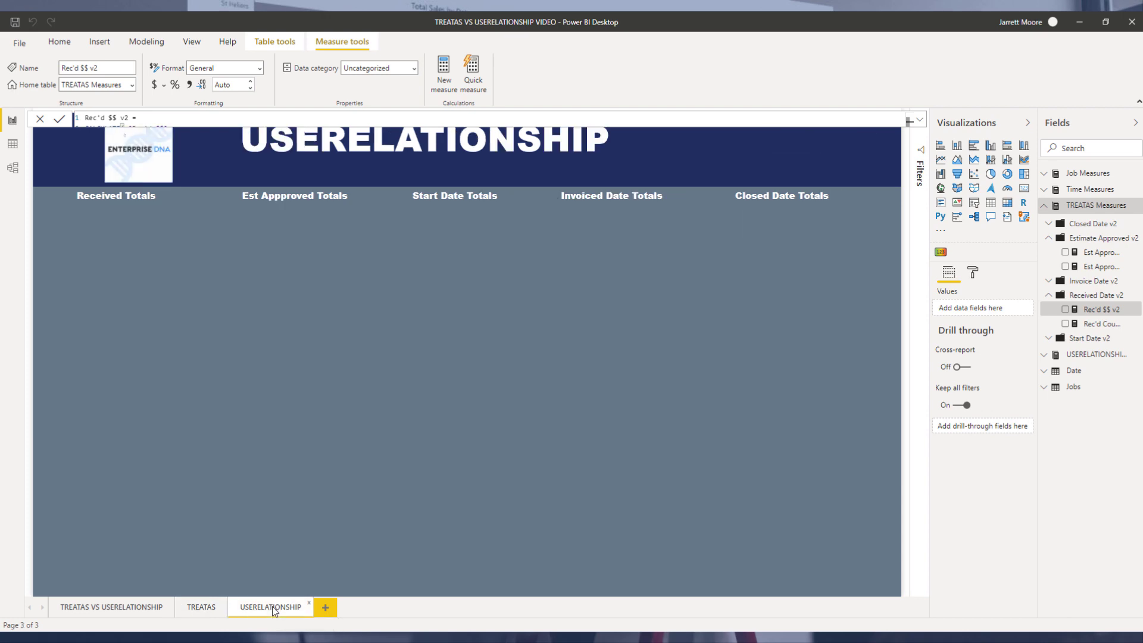
pyautogui.click(921, 120)
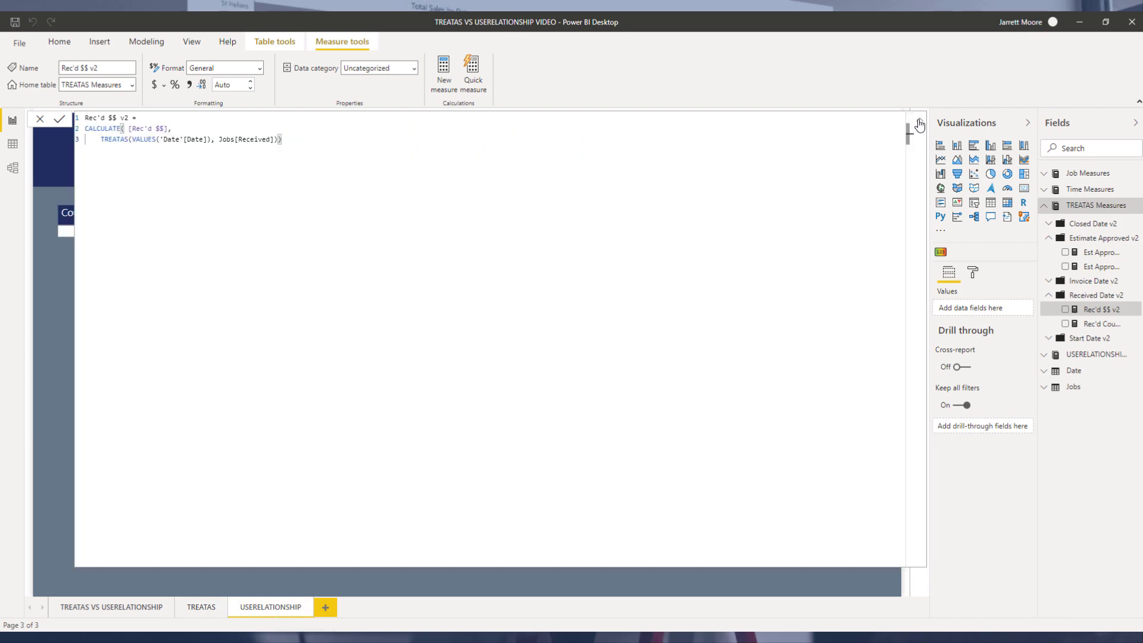
pyautogui.click(921, 120)
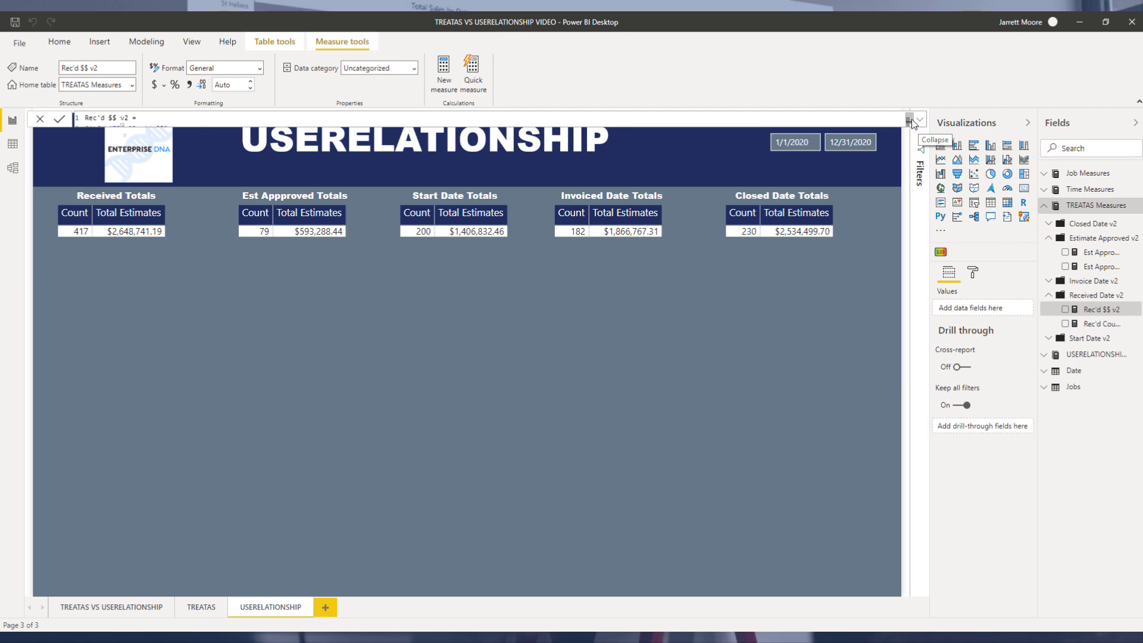
pyautogui.click(446, 430)
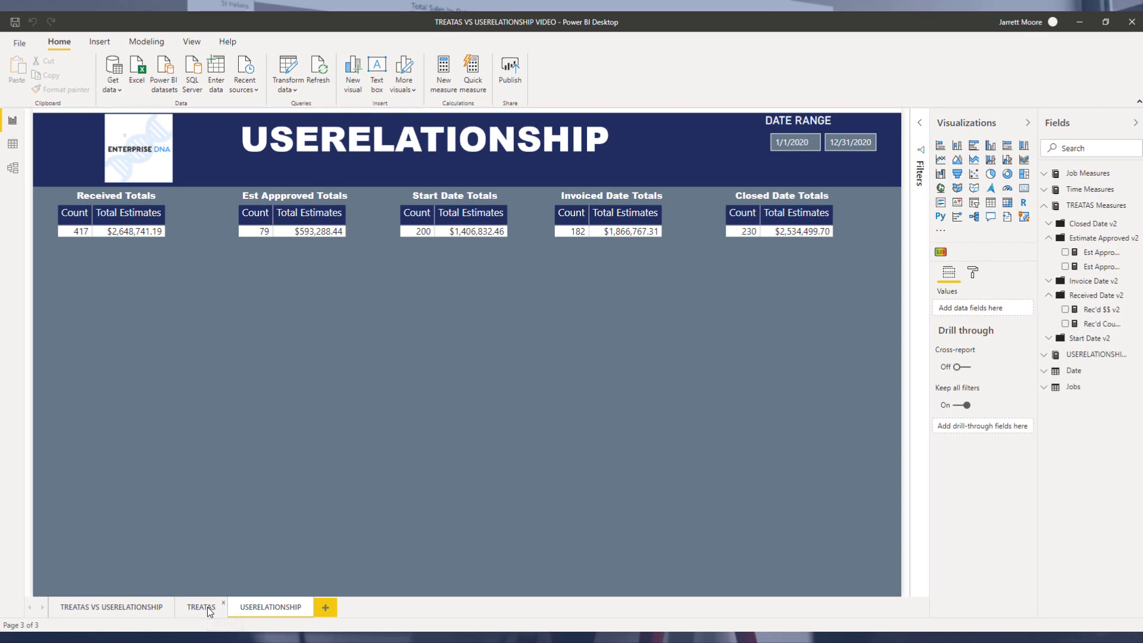
# Compare against the TREATAS page, confirming Received Totals match at 417 and $2,648,741.19, then select that table
pyautogui.click(202, 607)
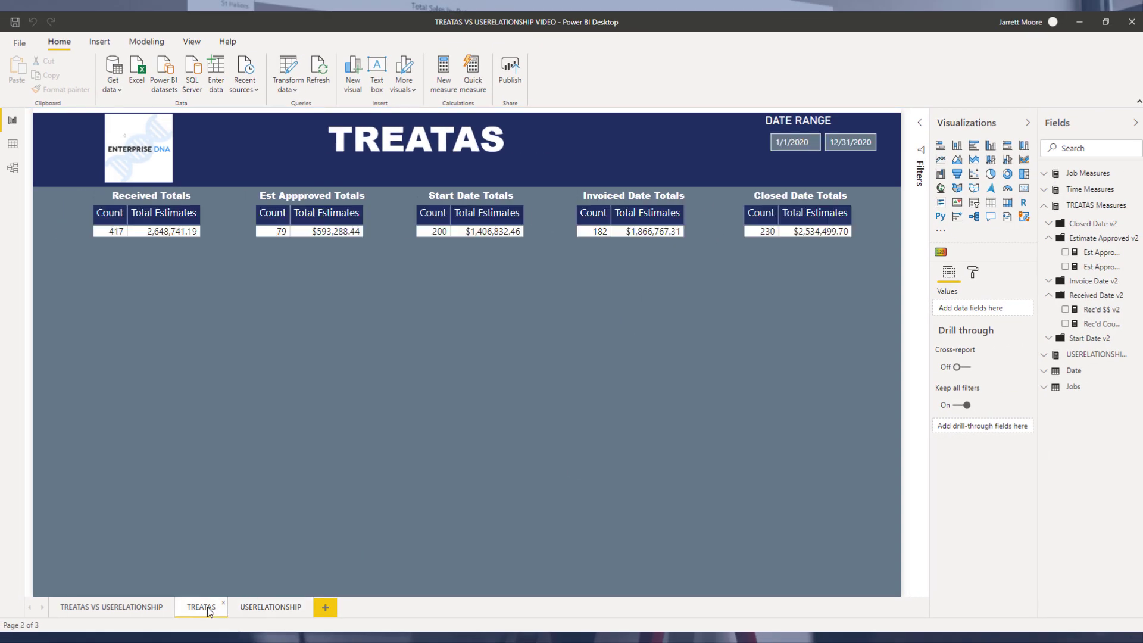
pyautogui.click(272, 607)
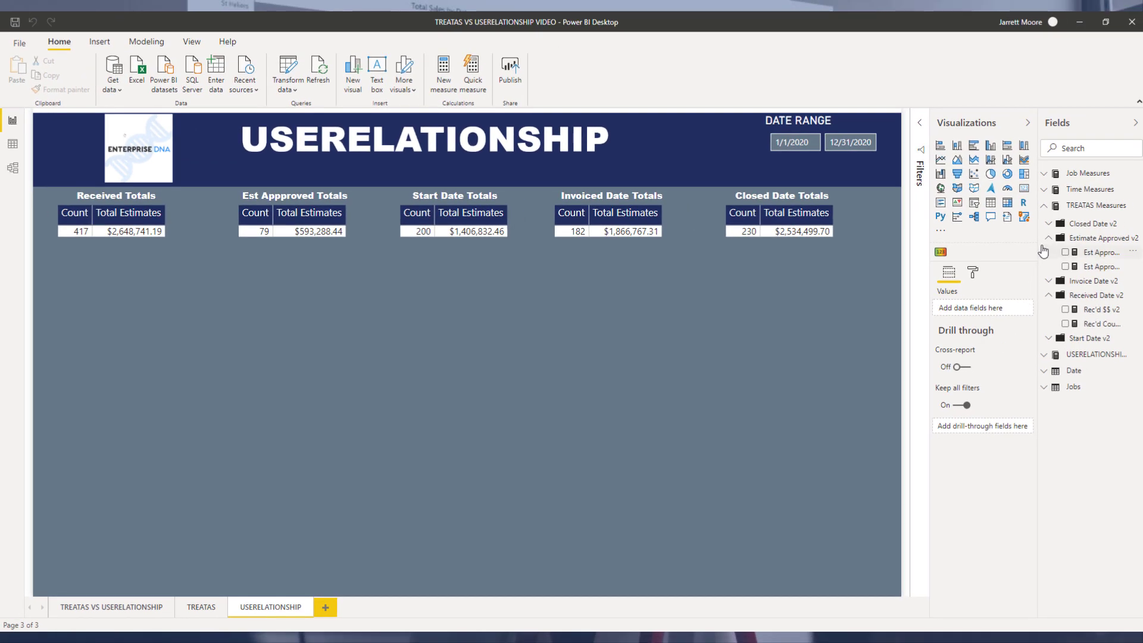
pyautogui.click(1046, 205)
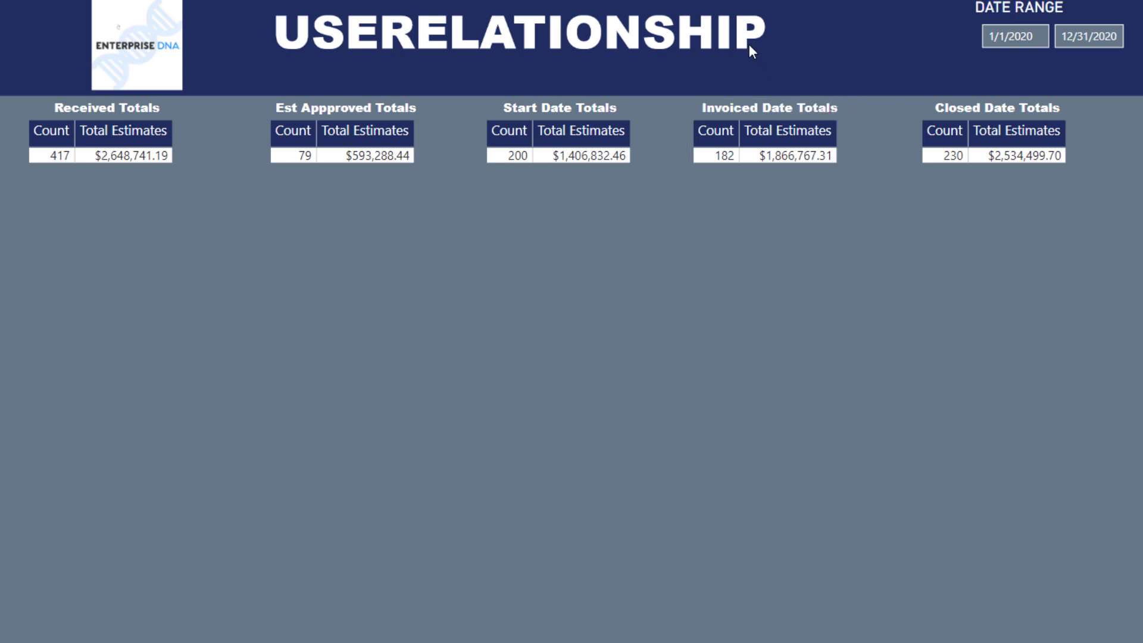
pyautogui.click(33, 102)
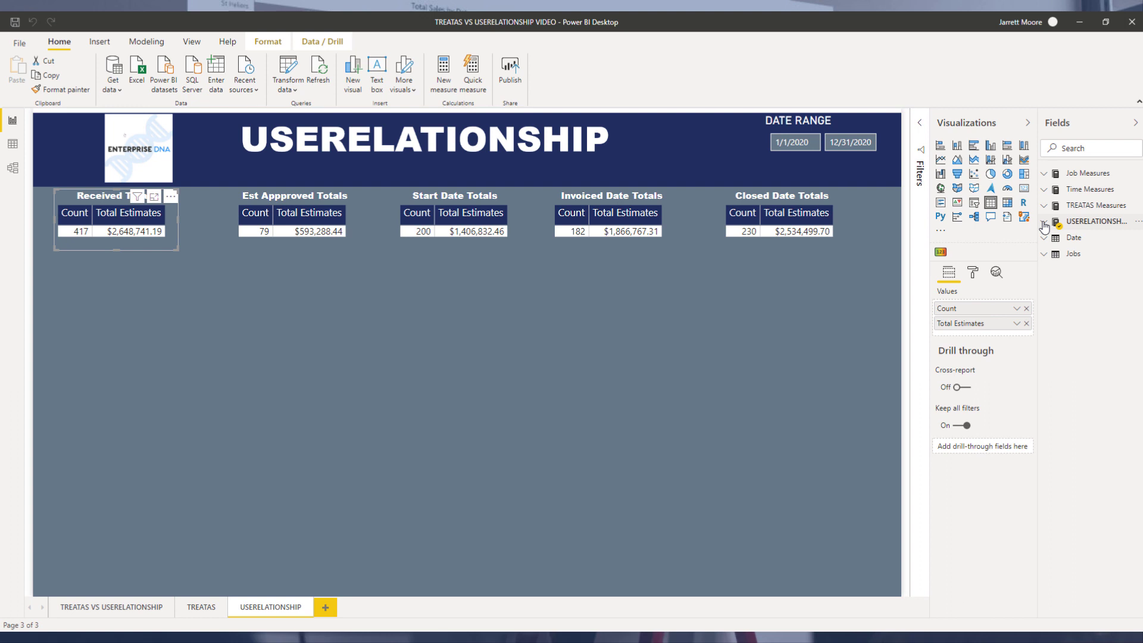
# Inspect the USERELATIONSHIP formulas of Rec'd Count and Rec'd $$ in the expanded formula bar
pyautogui.click(1044, 223)
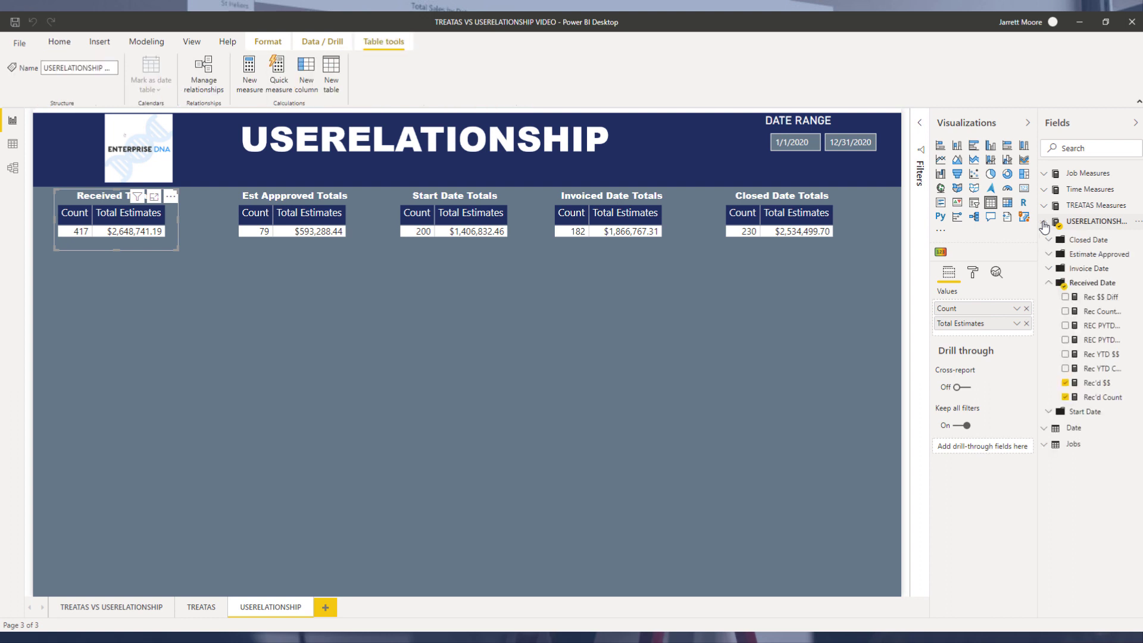
pyautogui.click(1101, 397)
pyautogui.click(920, 120)
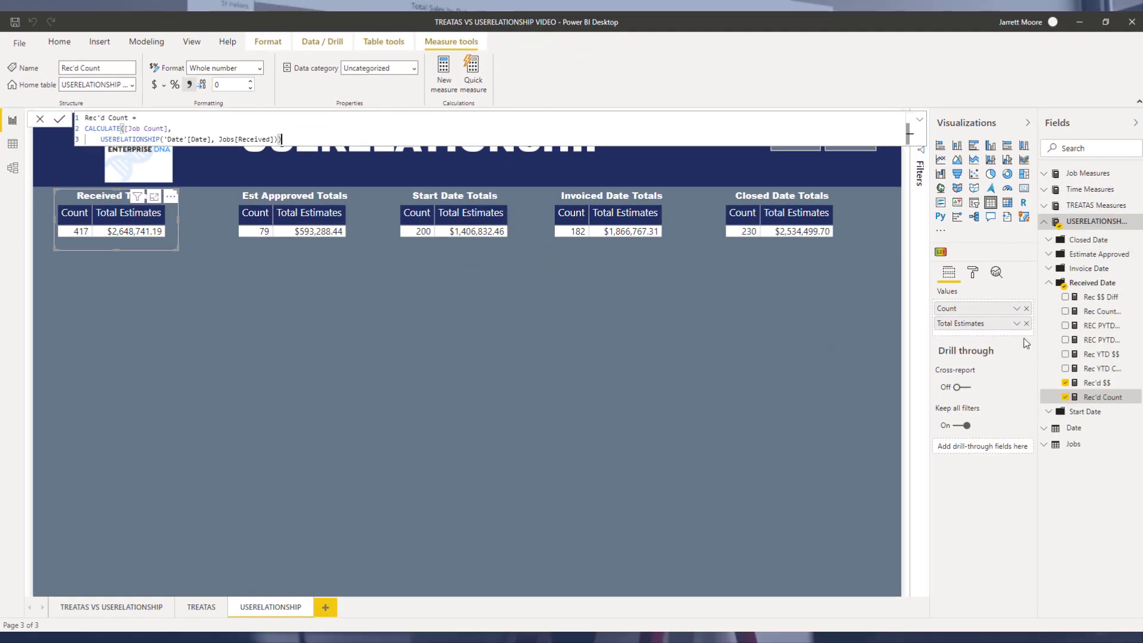
pyautogui.click(1091, 384)
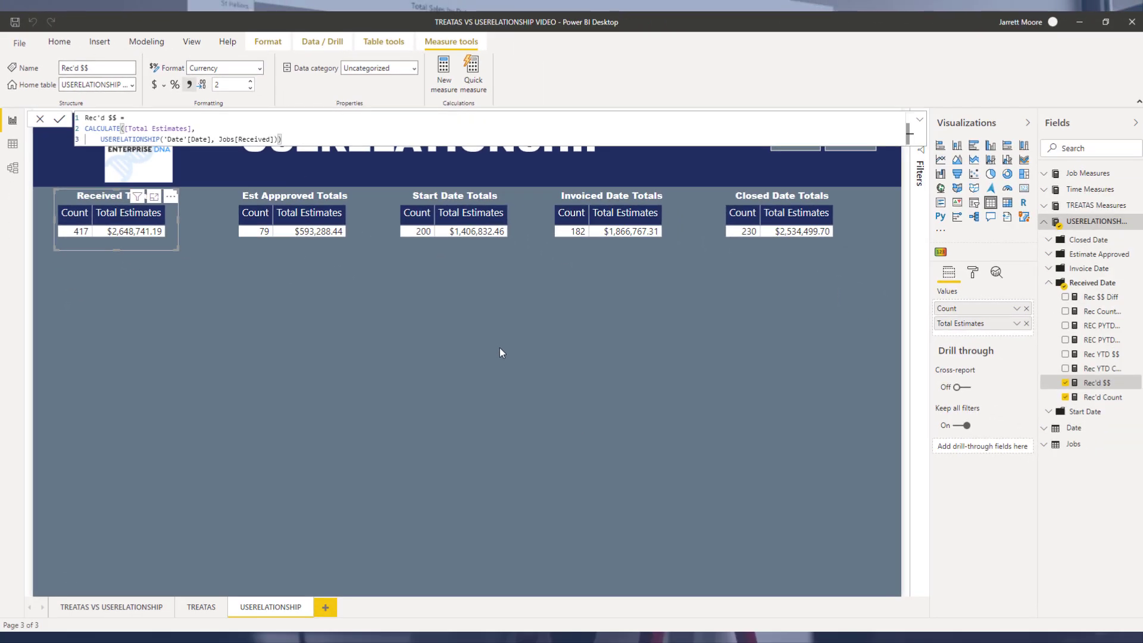
pyautogui.click(863, 581)
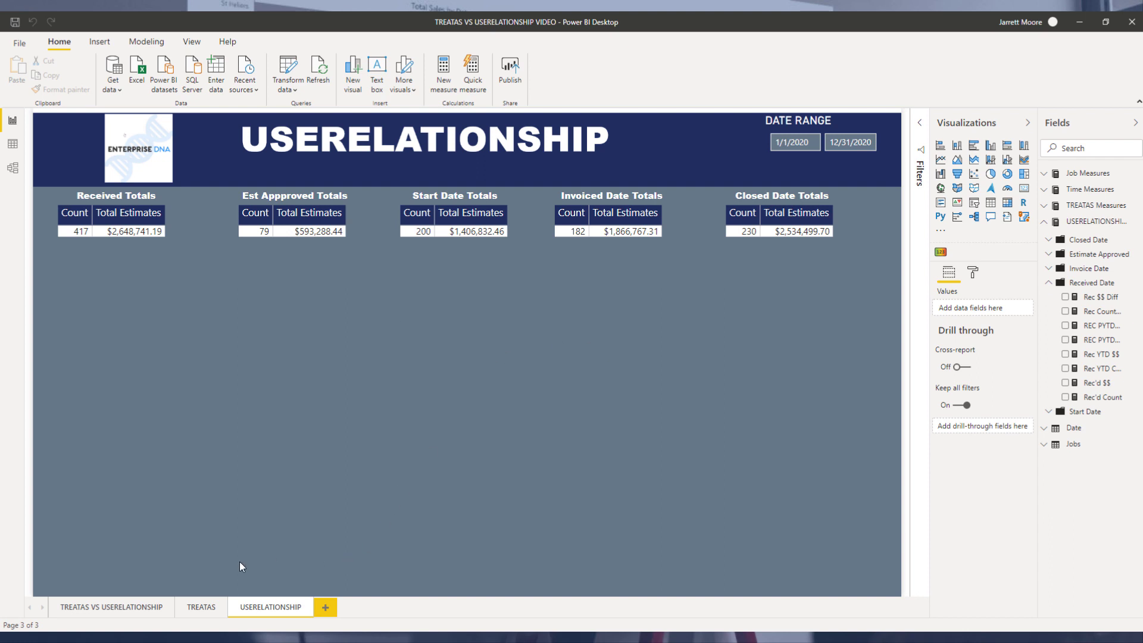
# Go back to the TREATAS VS USERELATIONSHIP title page, page 1 of 3
pyautogui.click(127, 609)
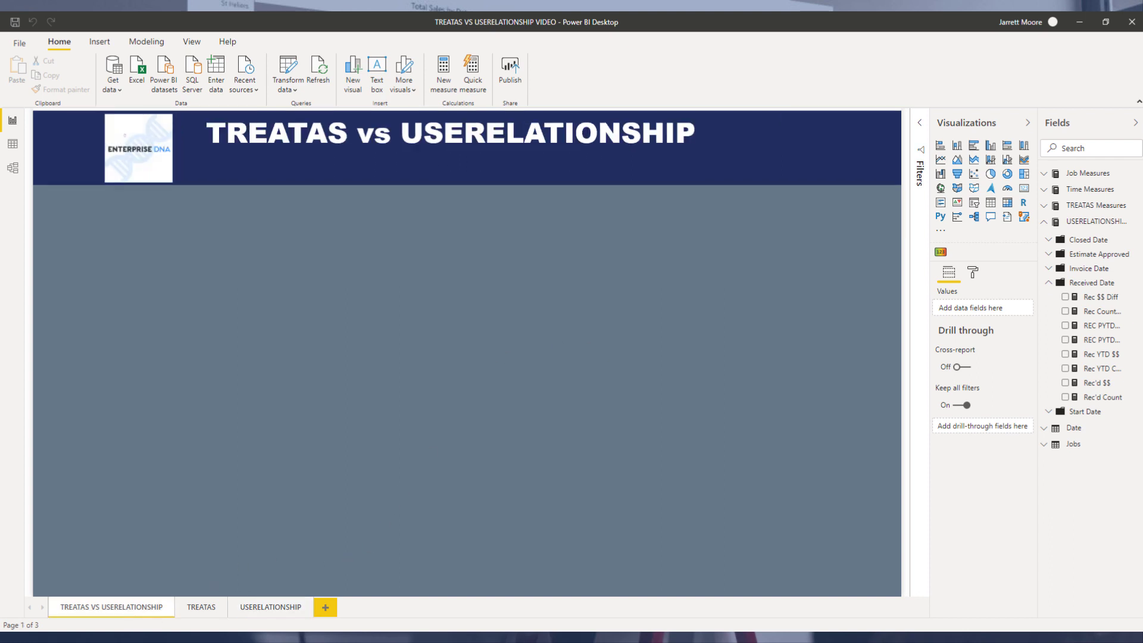